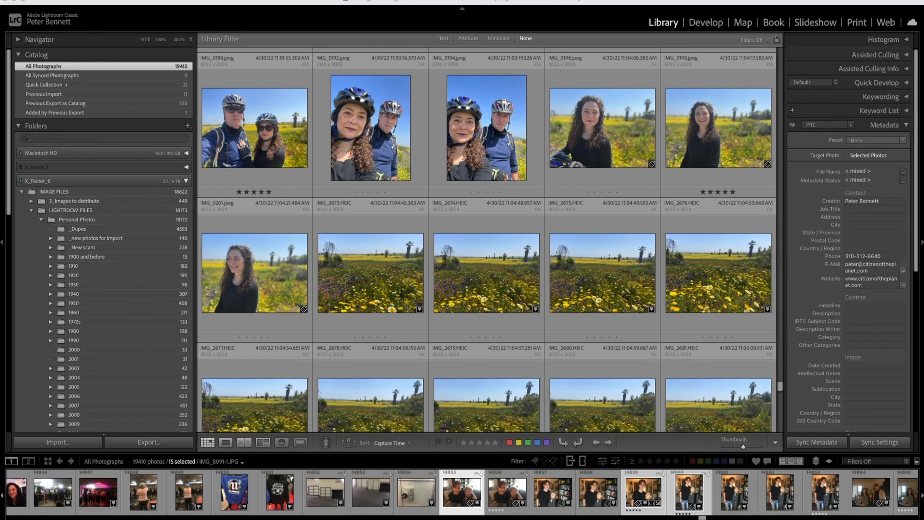
pyautogui.click(90, 0)
pyautogui.moveTo(48, 0)
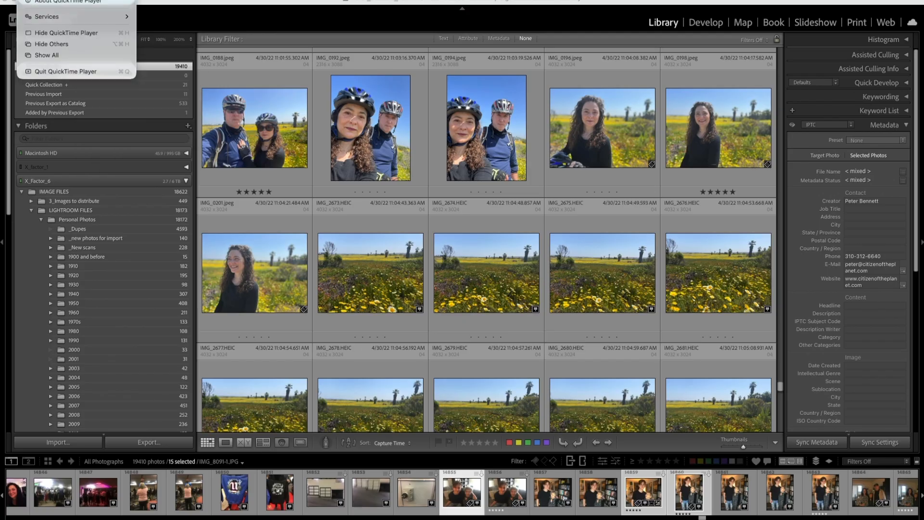
pyautogui.click(243, 3)
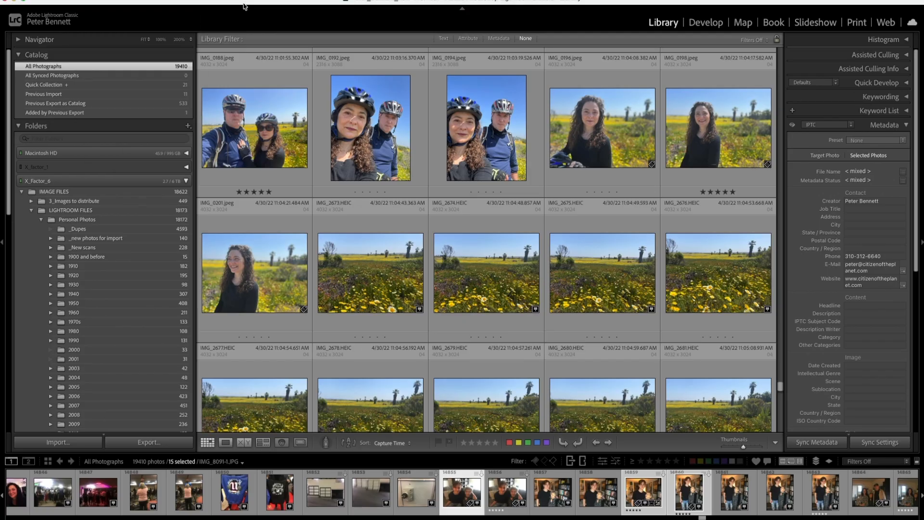
# Step: Check the automatic duplicate detection option in the catalog's metadata settings, closing the settings when done
pyautogui.click(87, 0)
pyautogui.moveTo(48, 0)
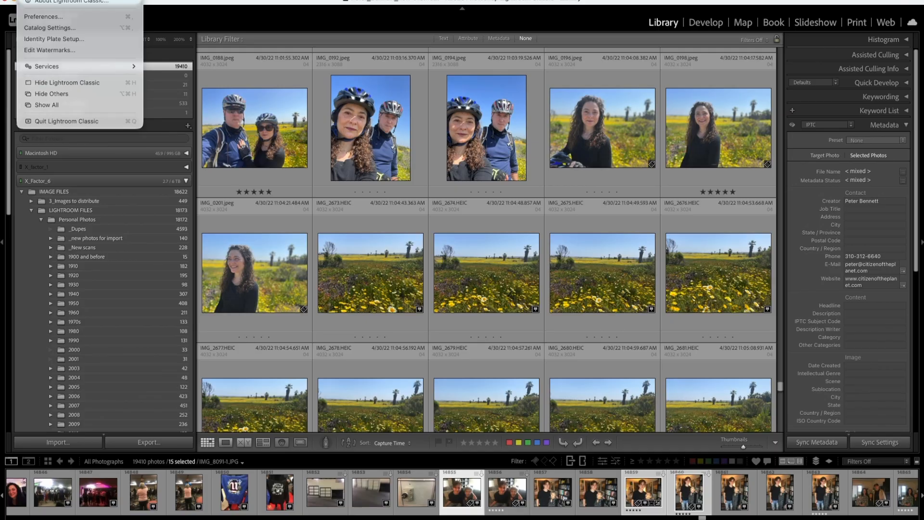
pyautogui.click(58, 29)
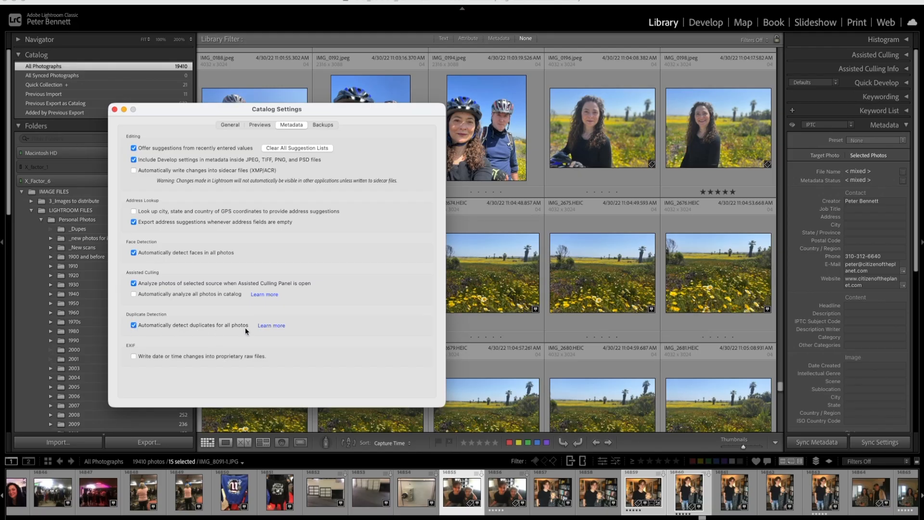
pyautogui.click(114, 109)
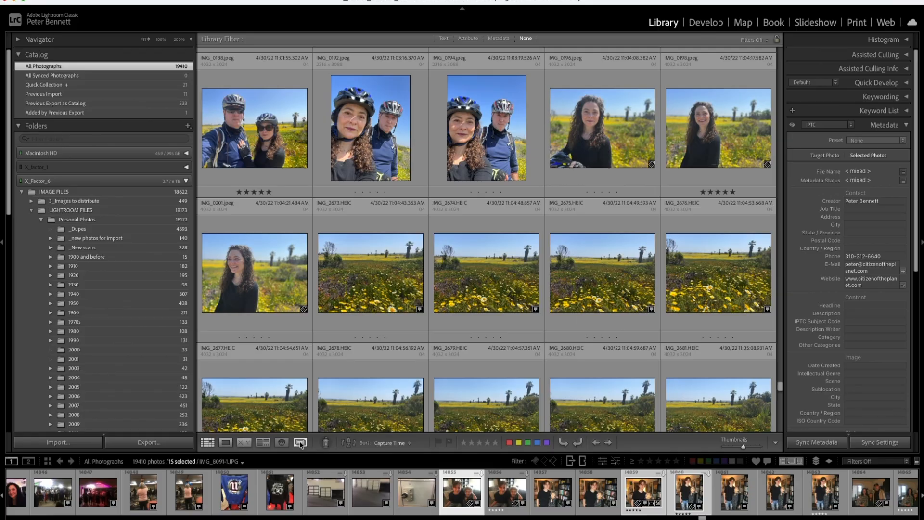
# Step: Hide and restore the toolbar below the photo grid twice
pyautogui.press('t')
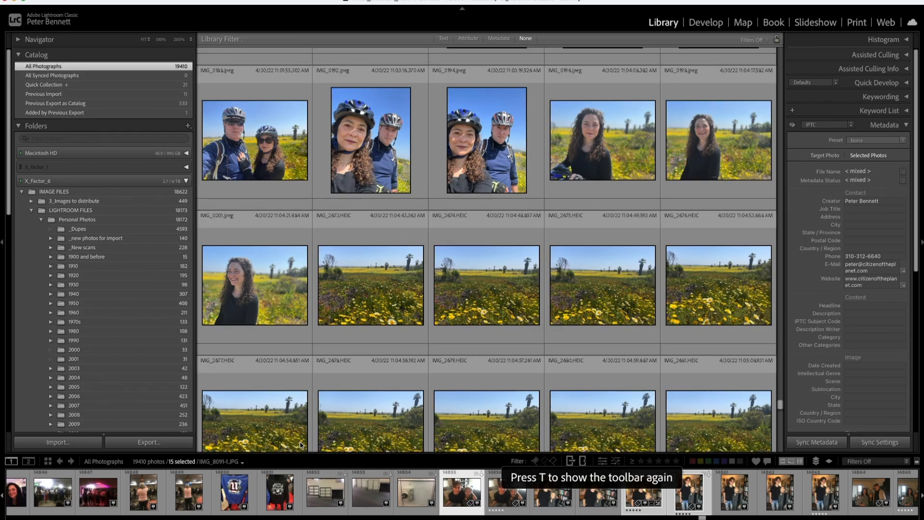
pyautogui.press('t')
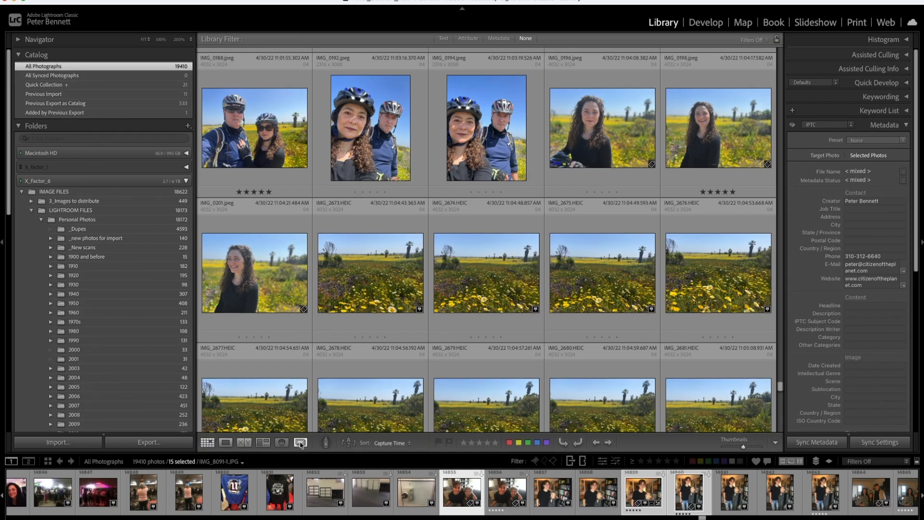
pyautogui.press('t')
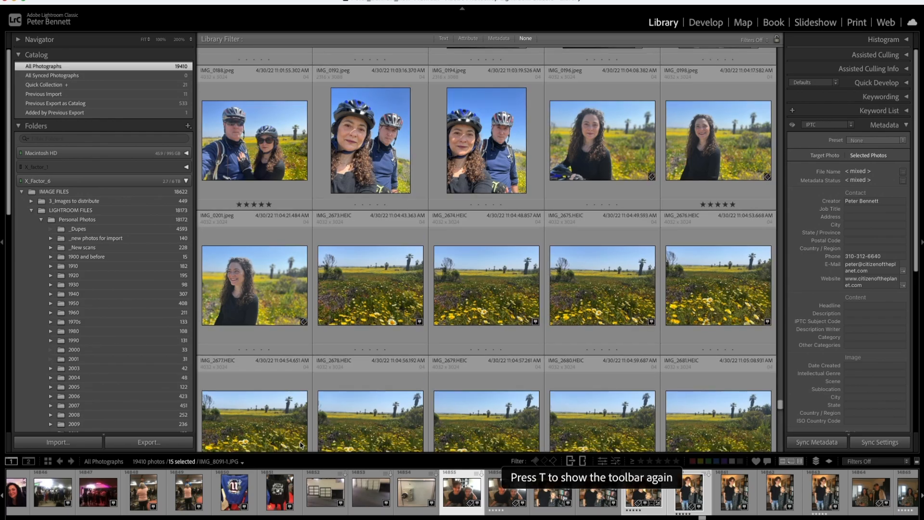
pyautogui.press('t')
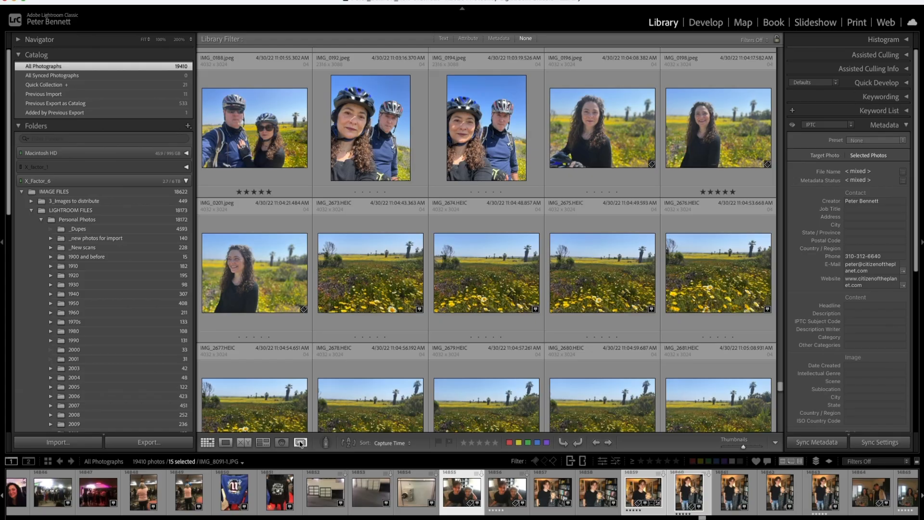
# Step: Switch the library to the Duplicates view and deselect all photos
pyautogui.click(301, 443)
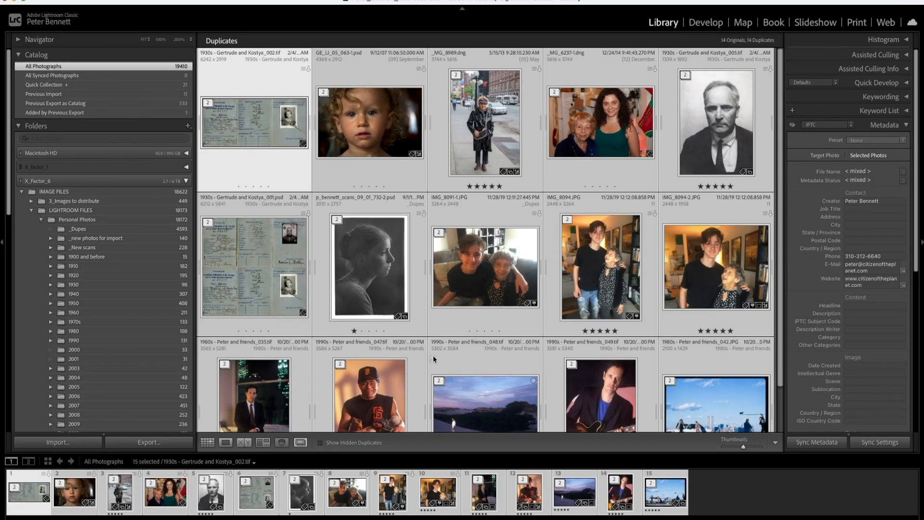
pyautogui.press('super+d')
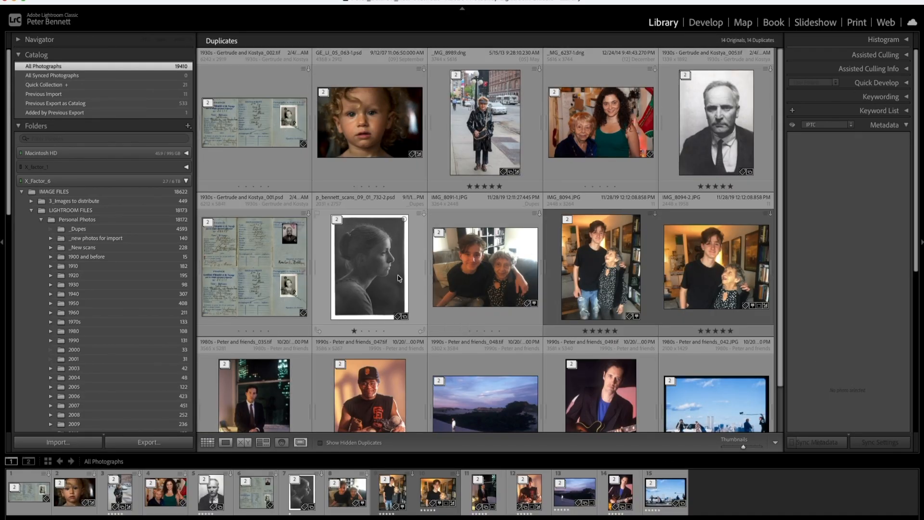
pyautogui.scroll(-1, 398, 278)
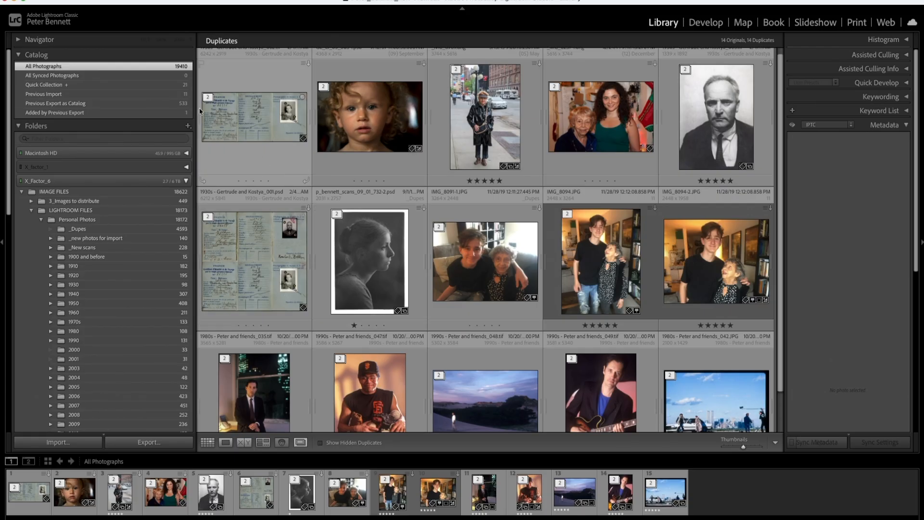
# Step: Check the Duplicate Detection entry in the background activity list
pyautogui.click(78, 24)
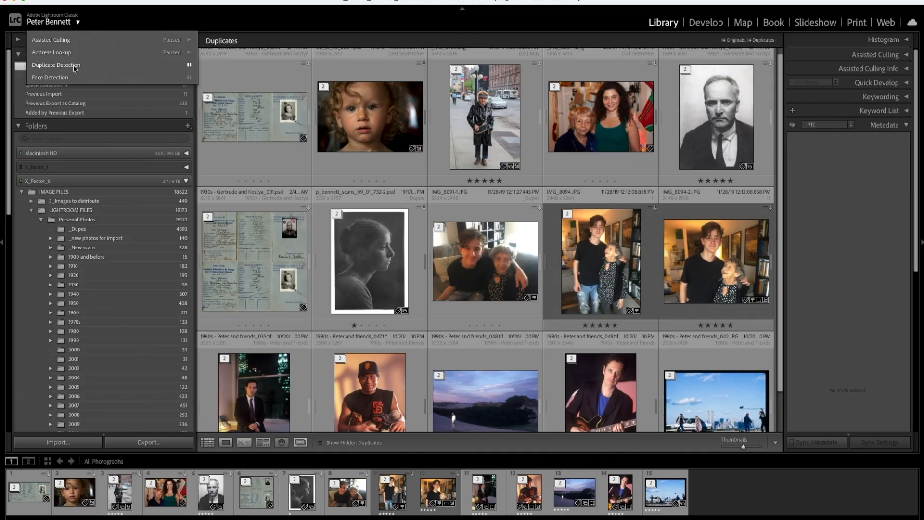
pyautogui.click(190, 66)
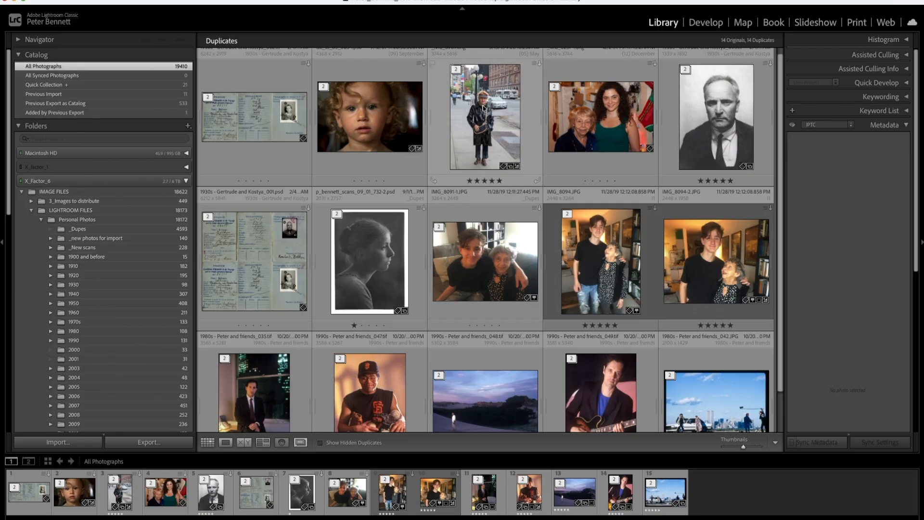
# Step: Expand the duplicate stack of _MG_8989.dng to view both versions, and collapse it again
pyautogui.click(458, 74)
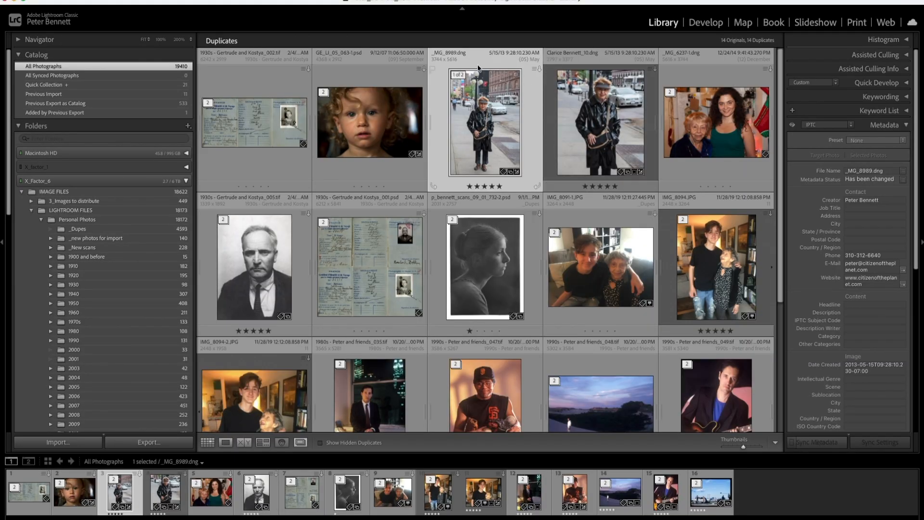
pyautogui.click(457, 77)
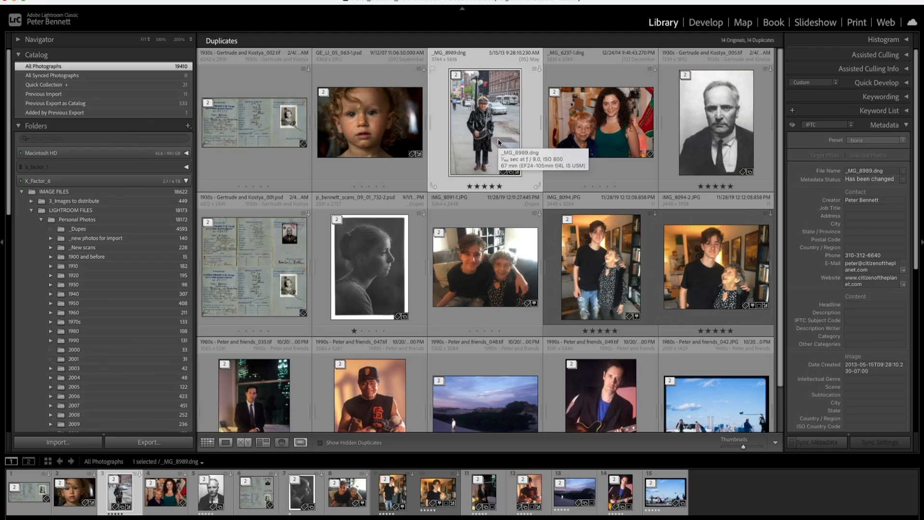
pyautogui.scroll(-2, 498, 139)
pyautogui.scroll(2, 497, 139)
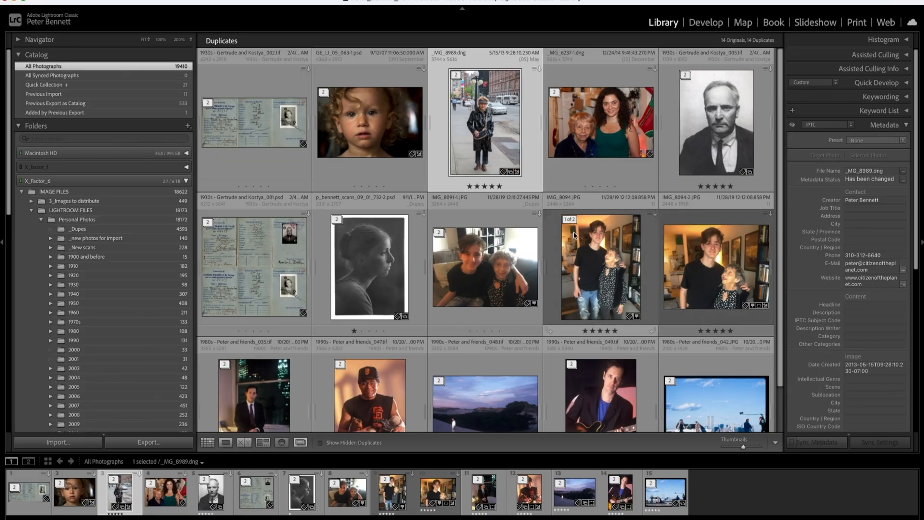
# Step: Compare the duplicates IMG_8094.JPG and IMG_8094-2.JPG, selecting each to examine its crop, badges and metadata
pyautogui.click(587, 252)
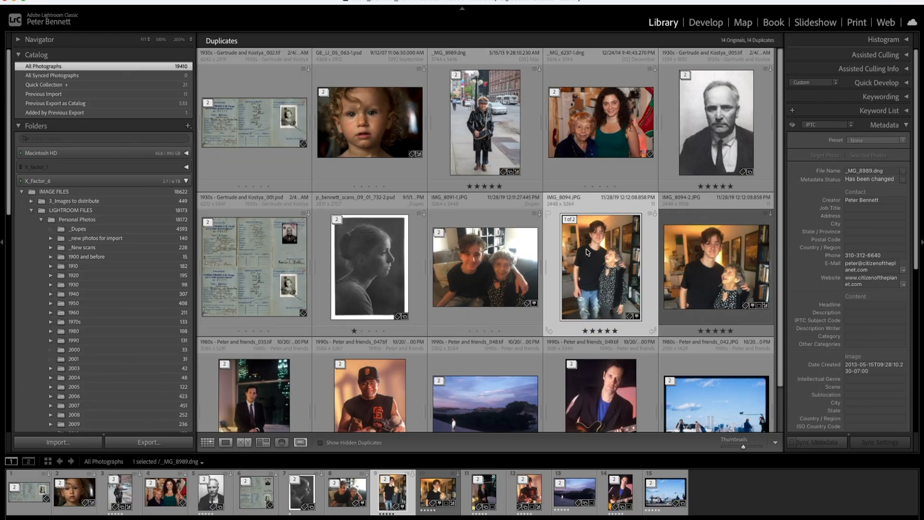
pyautogui.click(700, 265)
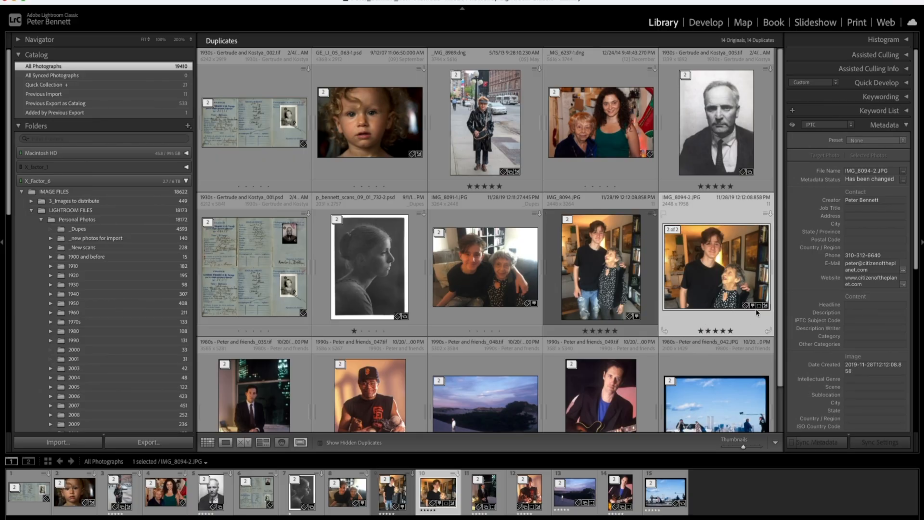
pyautogui.scroll(-1, 755, 308)
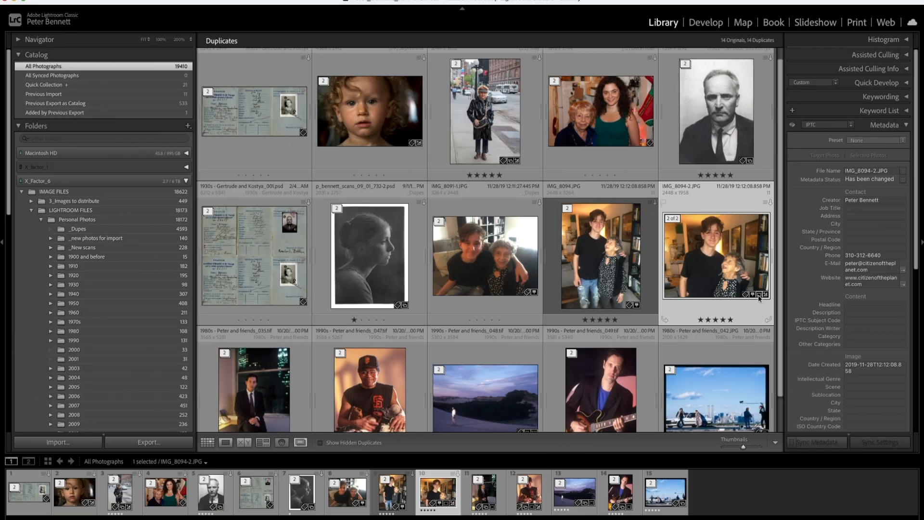
pyautogui.scroll(1, 759, 301)
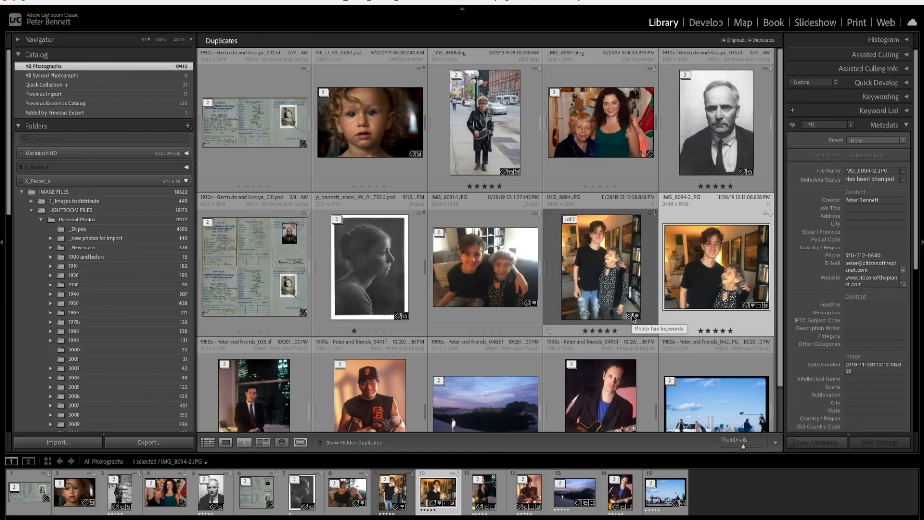
pyautogui.scroll(-1, 722, 277)
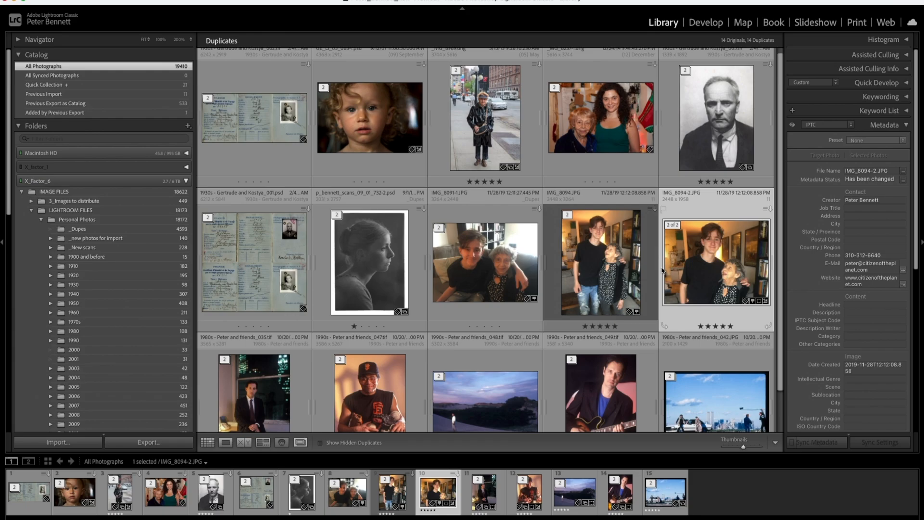
pyautogui.click(614, 266)
pyautogui.scroll(-1, 614, 266)
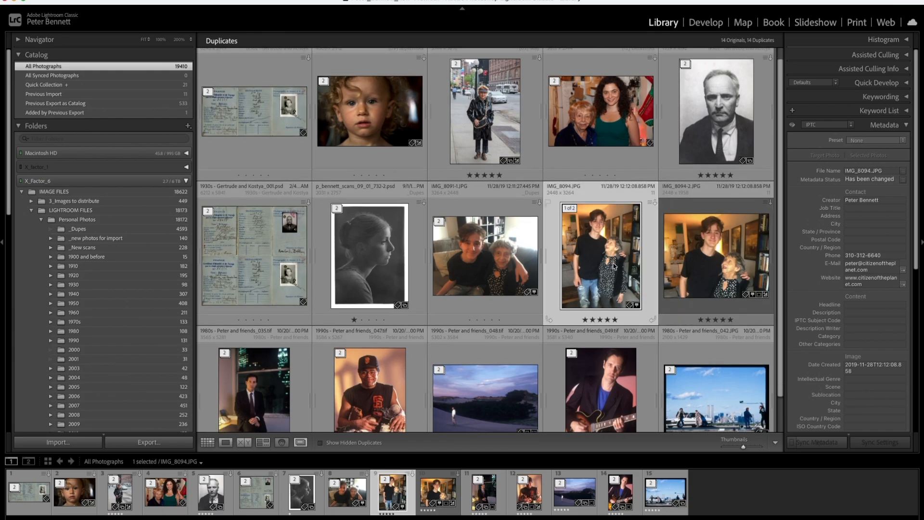
pyautogui.scroll(2, 613, 266)
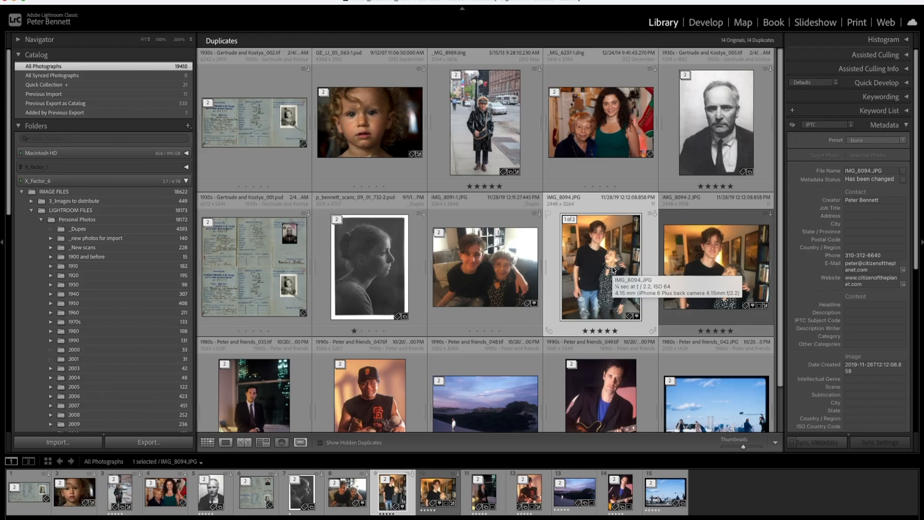
pyautogui.scroll(-2, 612, 269)
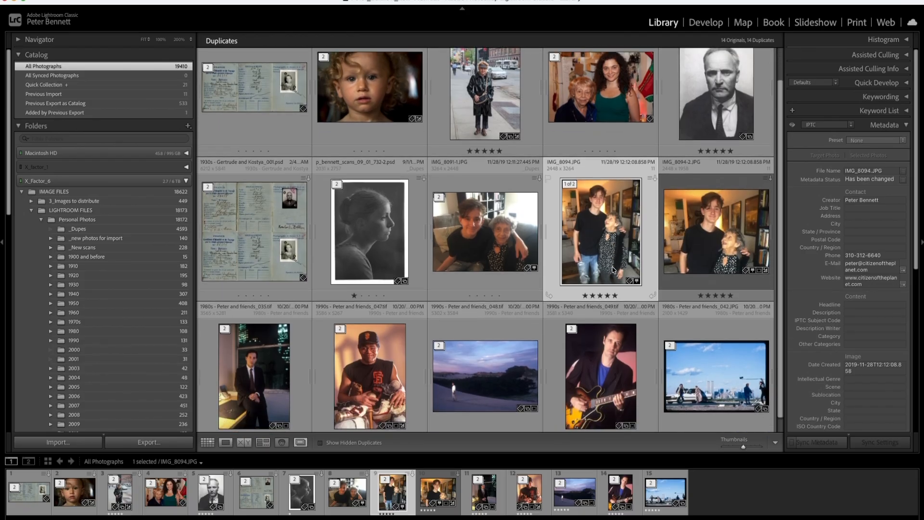
# Step: Expand the IMG_8091-1.JPG duplicate stack and compare it with IMG_8091.JPG, leaving IMG_8091-1.JPG selected
pyautogui.click(491, 239)
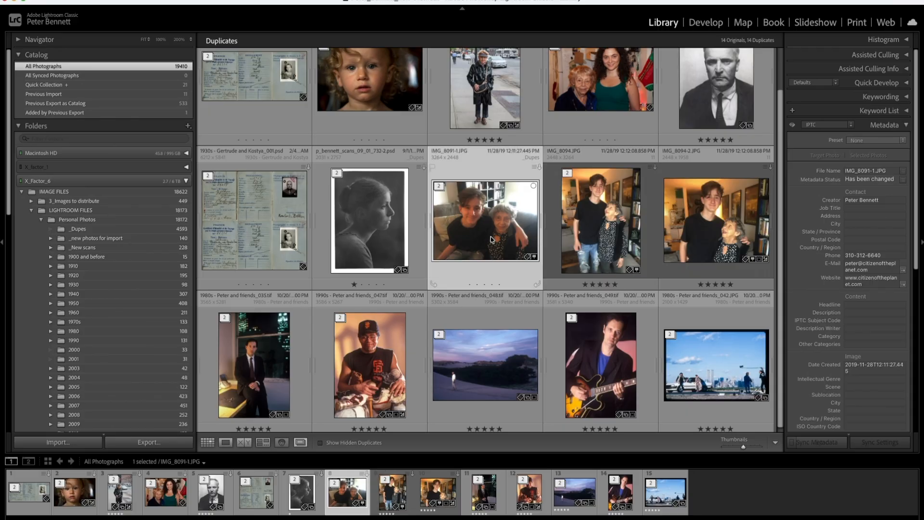
pyautogui.click(440, 186)
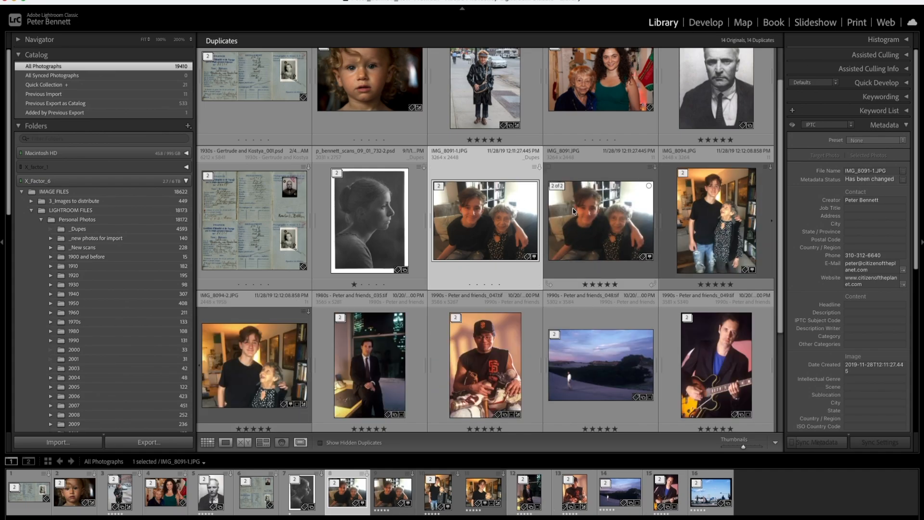
pyautogui.click(595, 231)
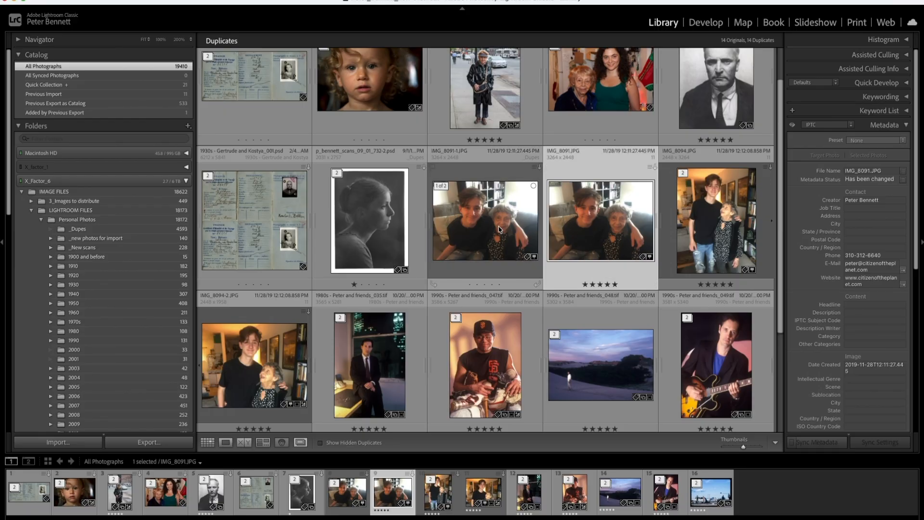
pyautogui.click(499, 230)
pyautogui.scroll(1, 499, 229)
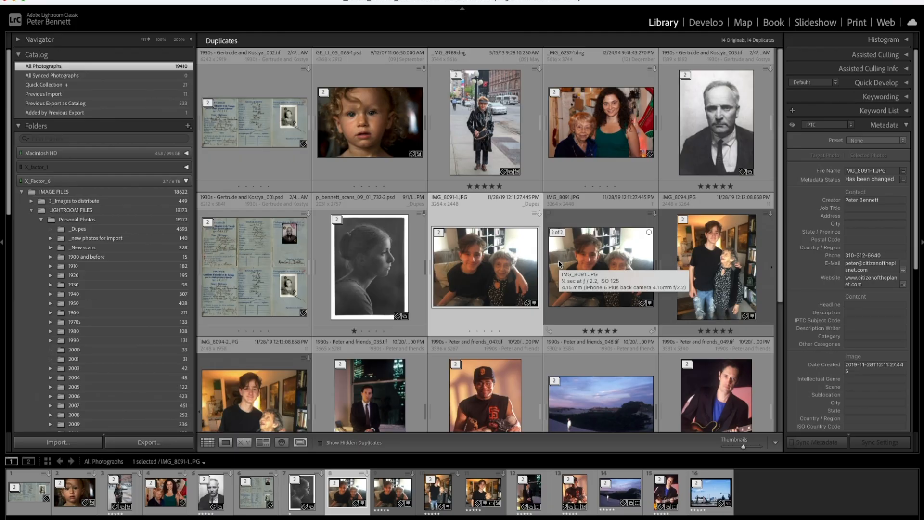
pyautogui.click(588, 259)
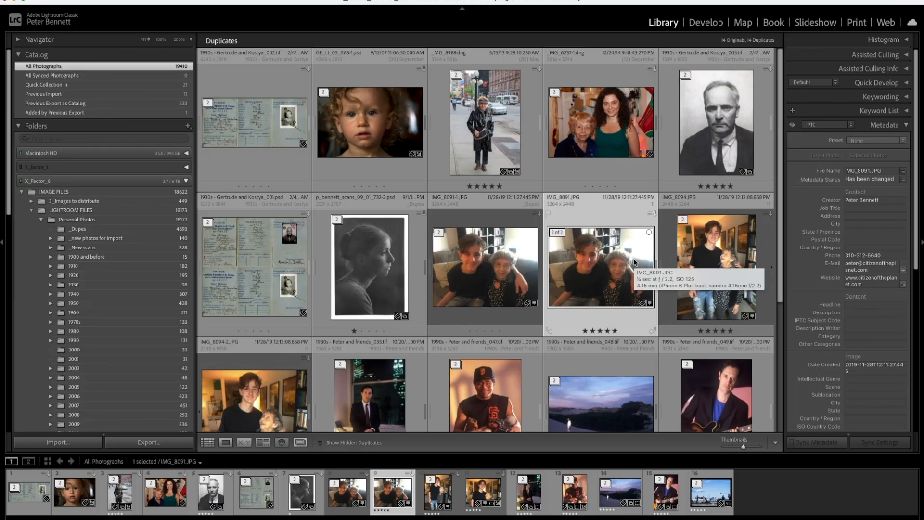
pyautogui.click(510, 289)
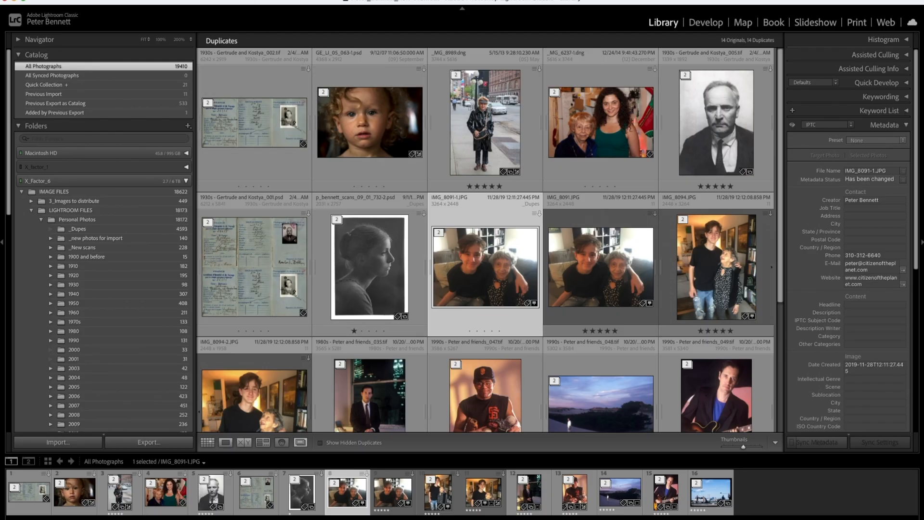
# Step: Turn off Show Grid Extras for the grid view in the Library View Options, keeping the dialog clear of the selected photos
pyautogui.click(219, 1)
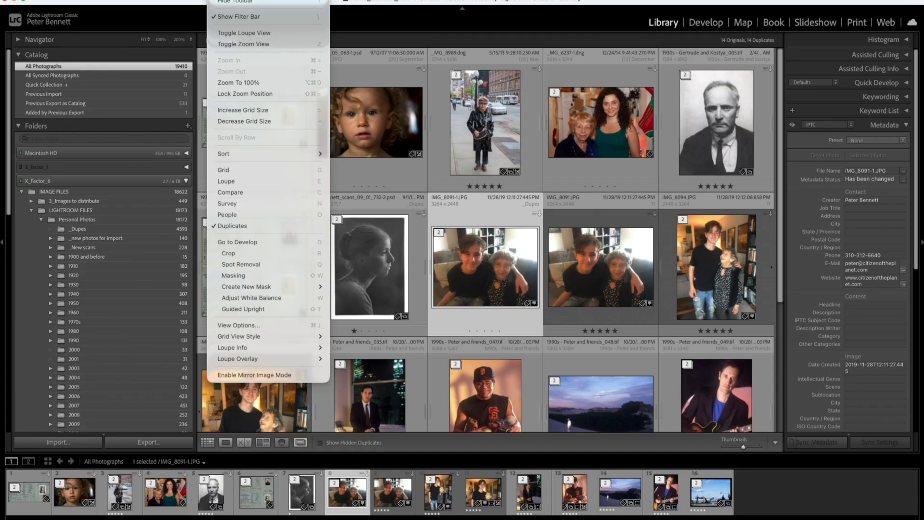
pyautogui.click(257, 326)
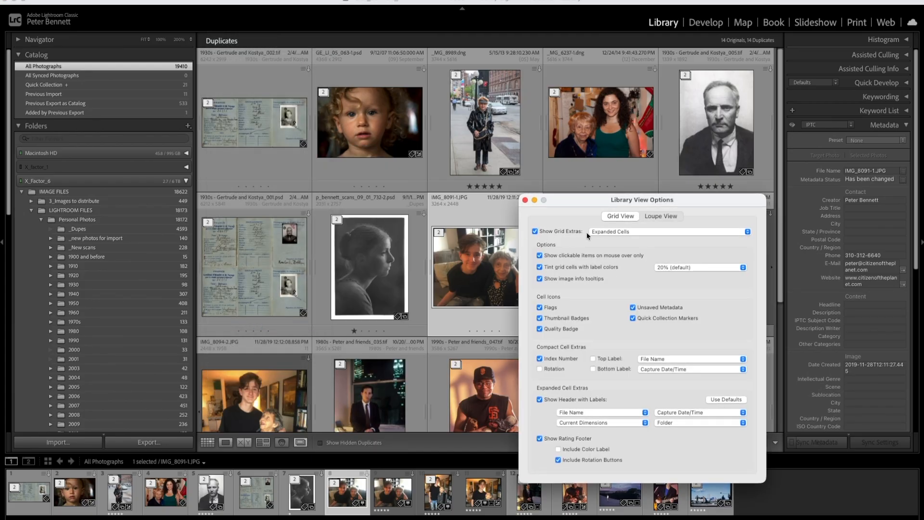
pyautogui.moveTo(616, 204); pyautogui.dragTo(248, 162)
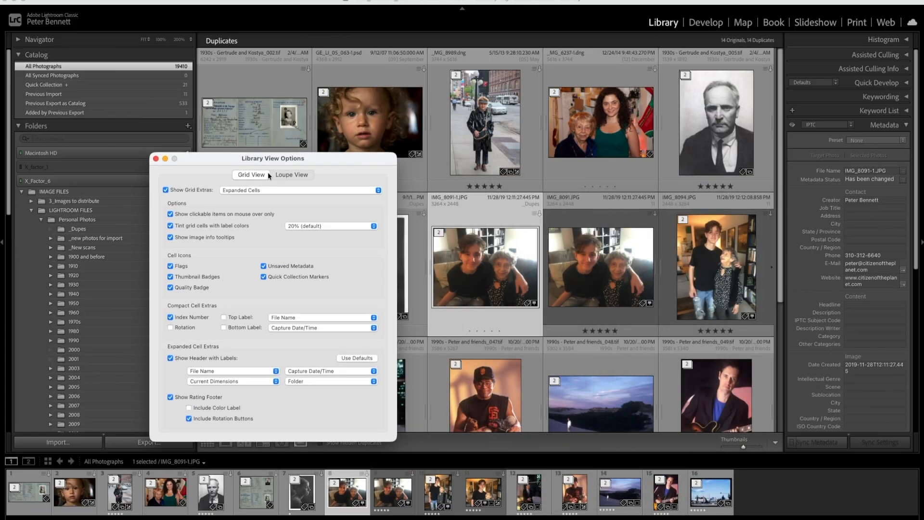
pyautogui.click(248, 191)
pyautogui.click(248, 190)
pyautogui.click(166, 190)
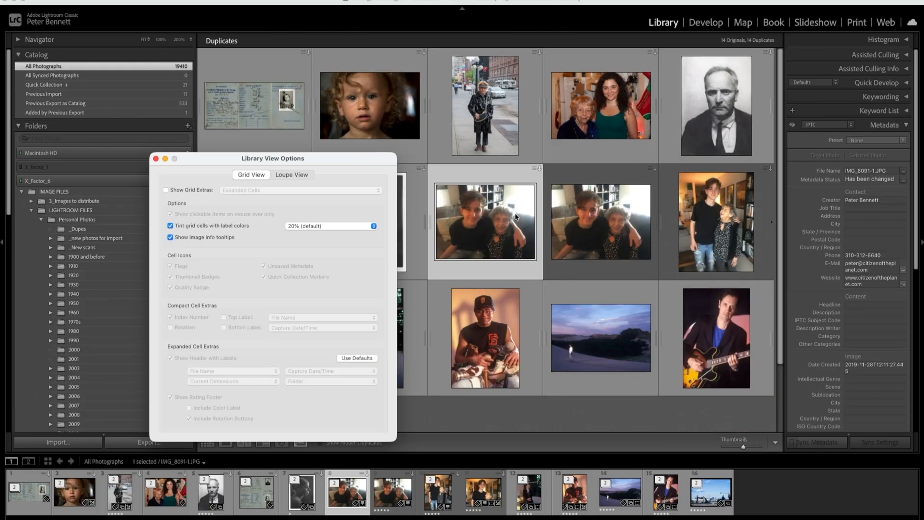
# Step: Turn Show Grid Extras back on with Expanded Cells for the grid view, and close the Library View Options
pyautogui.click(166, 190)
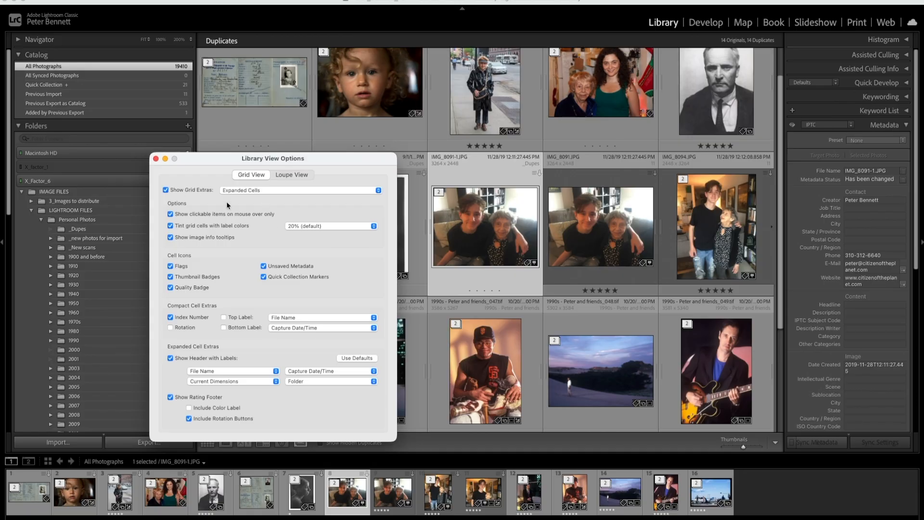
pyautogui.click(155, 158)
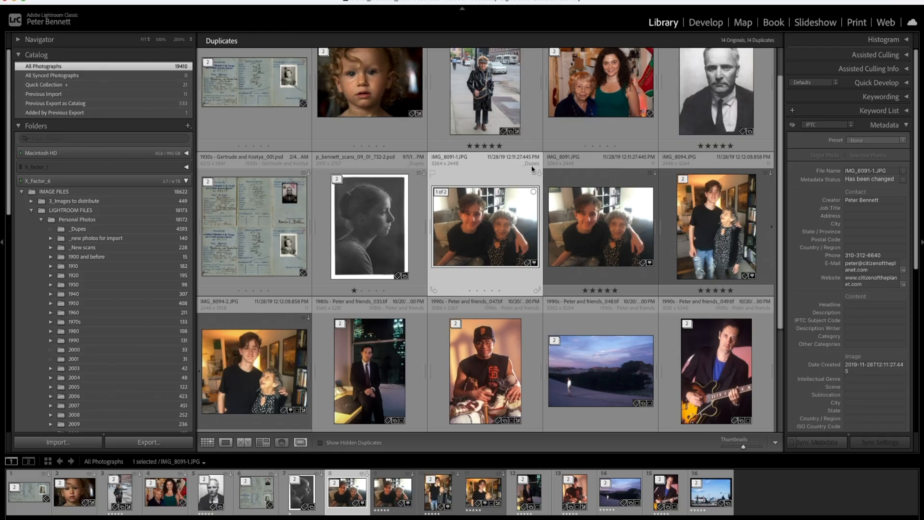
# Step: Set IMG_8091.JPG as the original of its duplicate stack in place of IMG_8091-1.JPG
pyautogui.scroll(1, 502, 222)
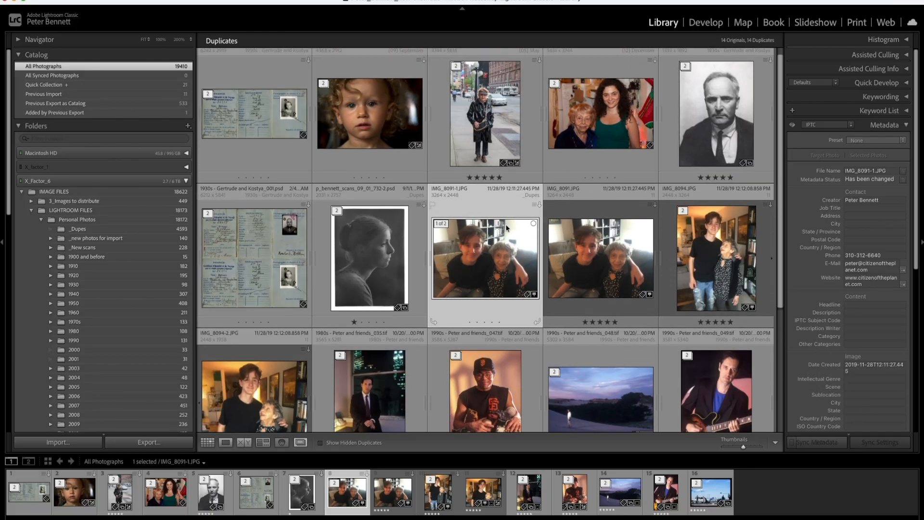
pyautogui.scroll(-1, 502, 220)
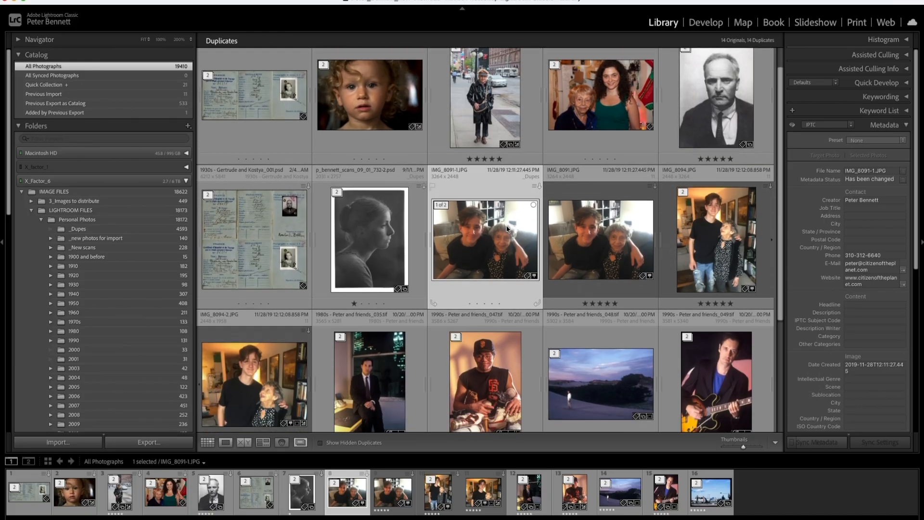
pyautogui.click(590, 231)
pyautogui.scroll(-1, 589, 232)
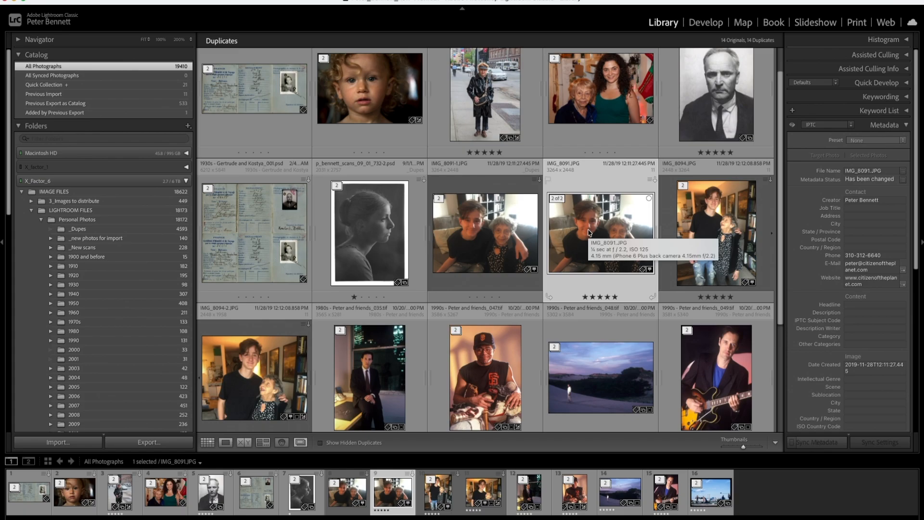
pyautogui.scroll(2, 589, 232)
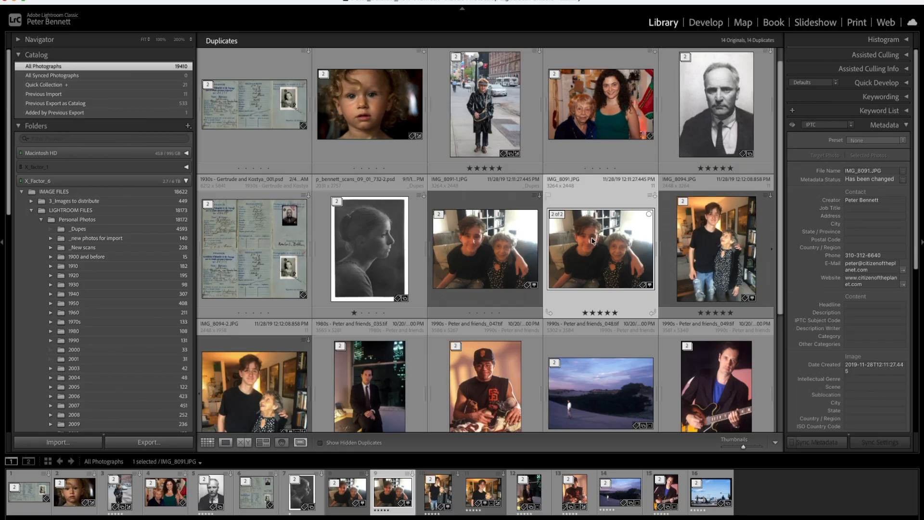
pyautogui.rightClick(612, 272)
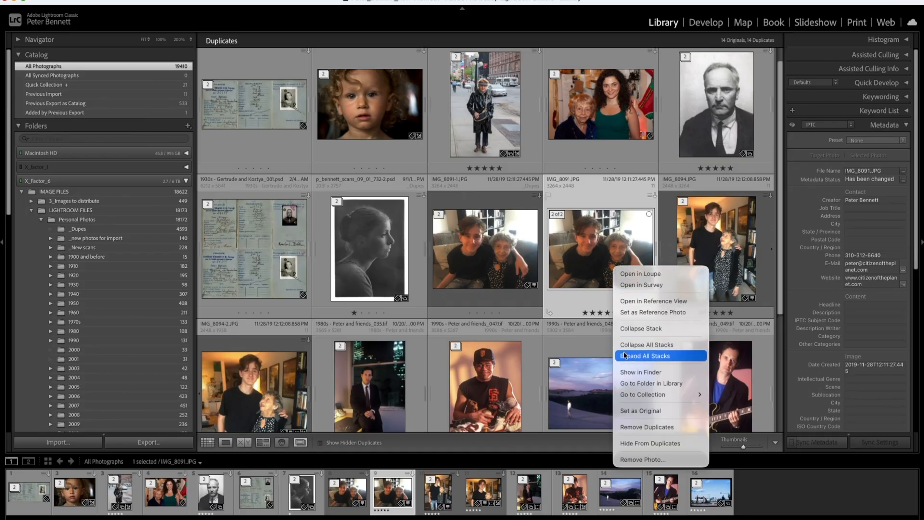
pyautogui.click(626, 417)
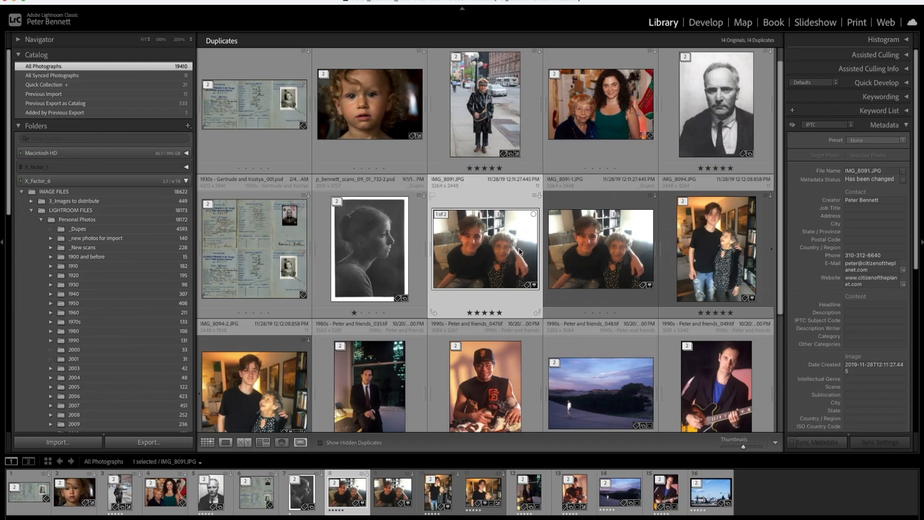
# Step: Examine the details of IMG_8091-1.JPG, and review the duplicate commands offered for the toddler photo without applying any
pyautogui.scroll(-1, 647, 246)
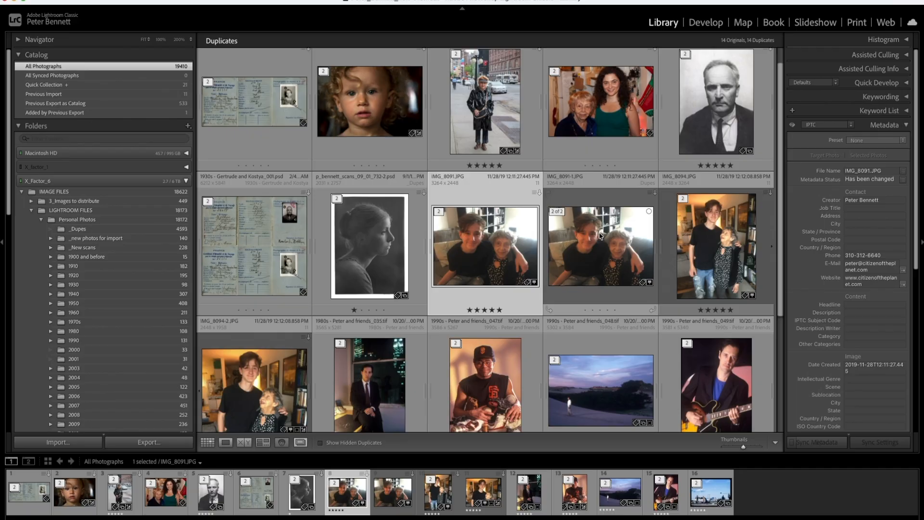
pyautogui.moveTo(597, 237)
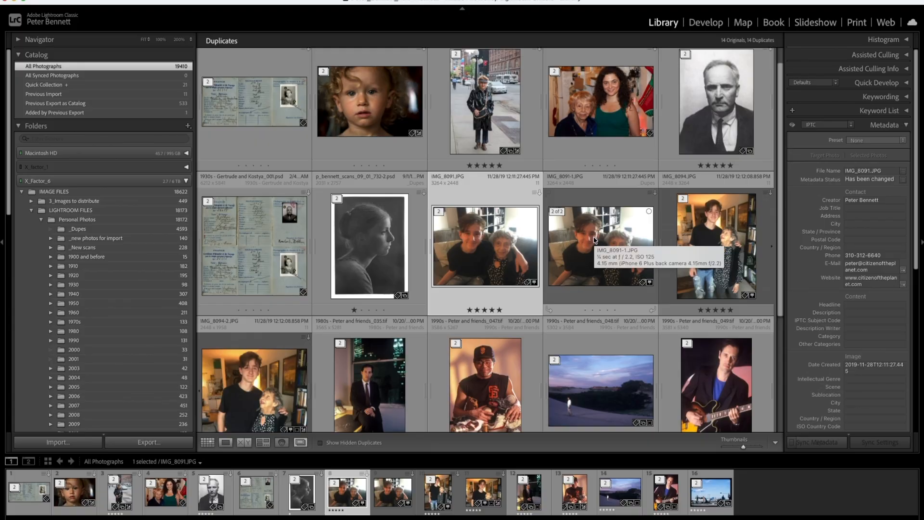
pyautogui.rightClick(364, 112)
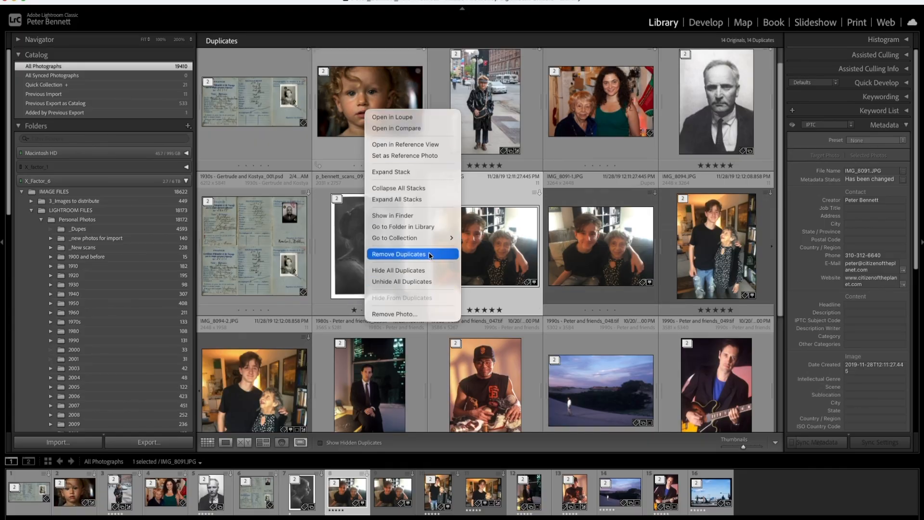
pyautogui.click(367, 102)
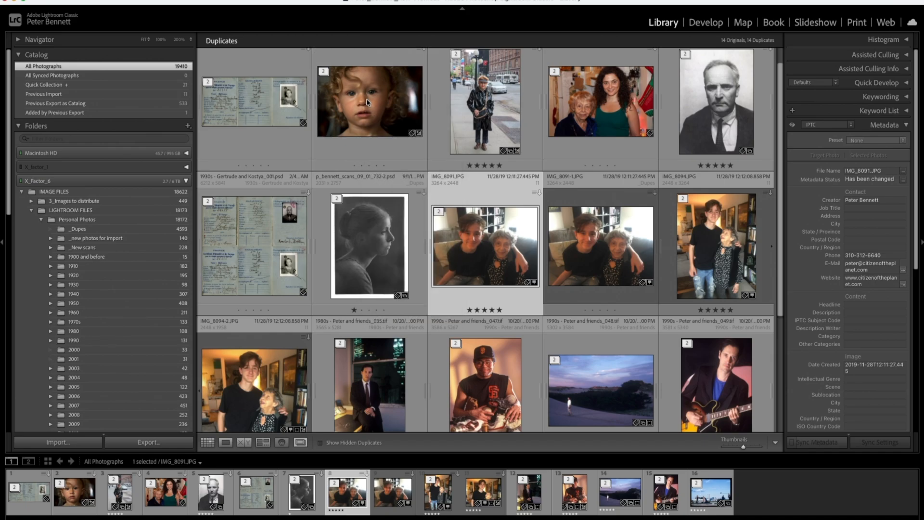
# Step: Bring up the removal prompt for all photos in the Duplicates view, and cancel it with everything deselected
pyautogui.press('super+a')
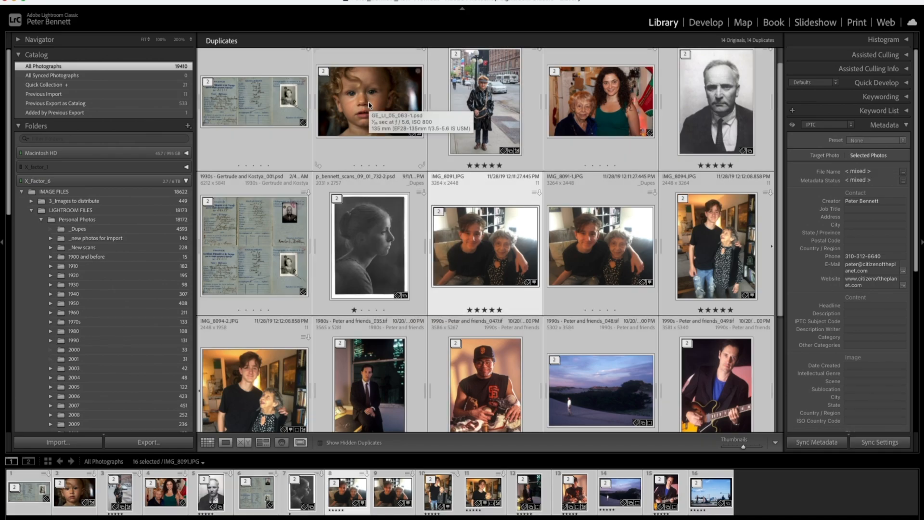
pyautogui.press('Delete')
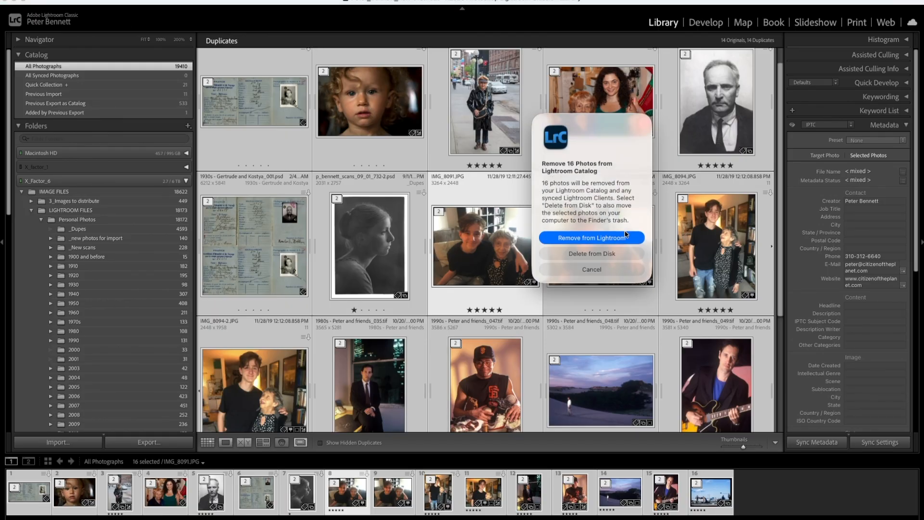
pyautogui.click(588, 270)
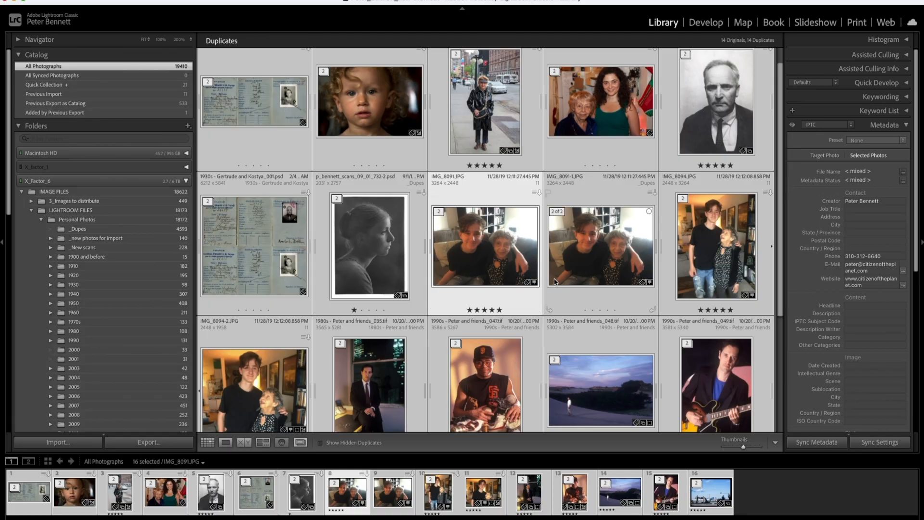
pyautogui.press('super+d')
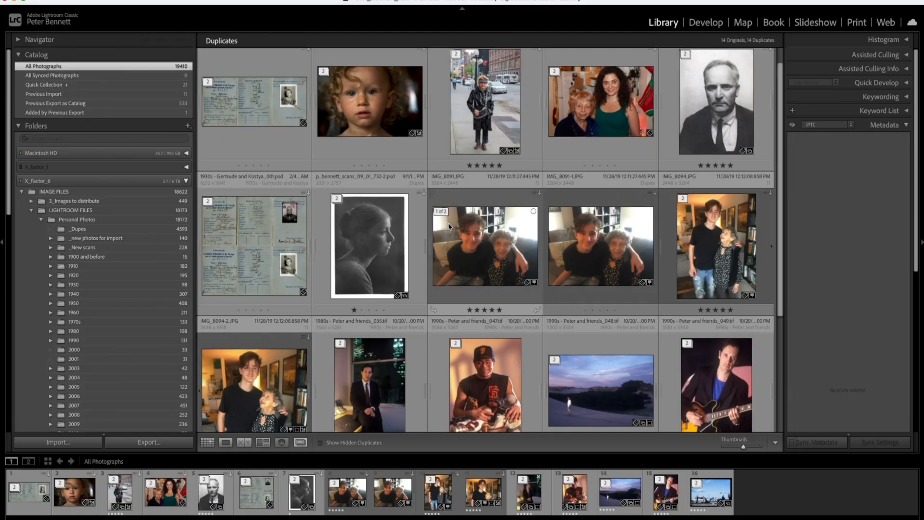
# Step: Expand the black-and-white portrait stack, and flag its copy ending in 732-2-2.psd and IMG_8091-1.JPG as rejected
pyautogui.click(339, 199)
pyautogui.click(478, 242)
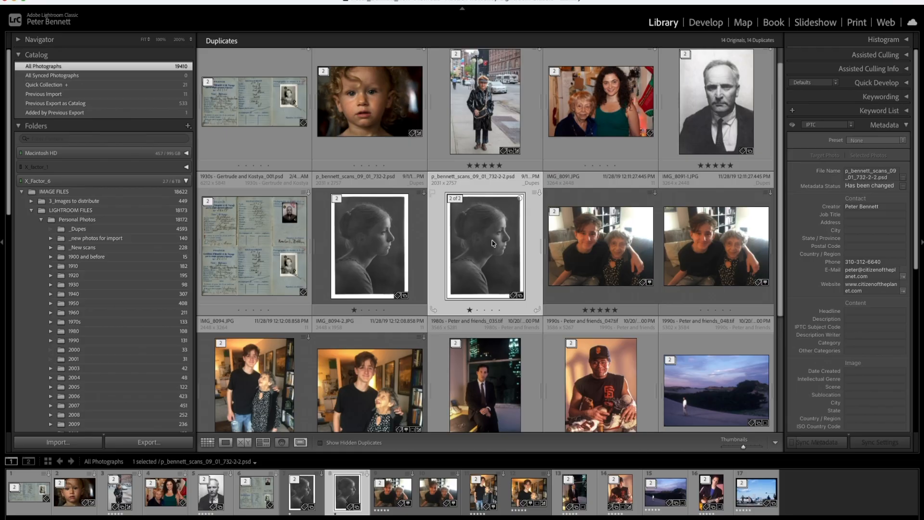
pyautogui.press('x')
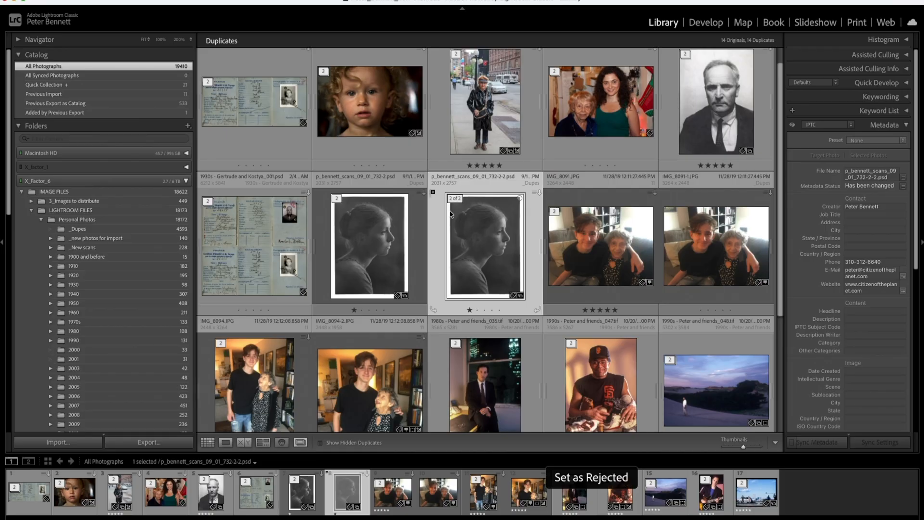
pyautogui.click(719, 250)
pyautogui.press('x')
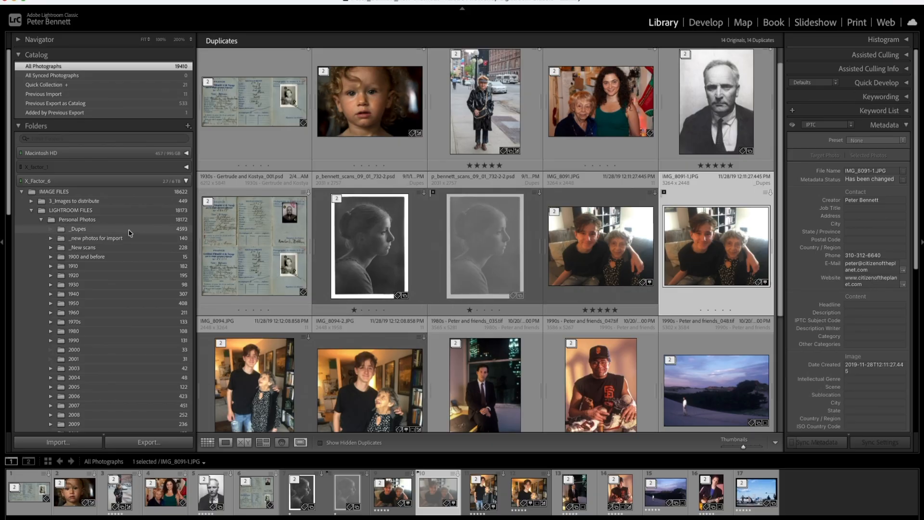
# Step: Open the _Dupes folder and leave the Duplicates view to locate the rejected portrait scan in the regular grid
pyautogui.click(164, 233)
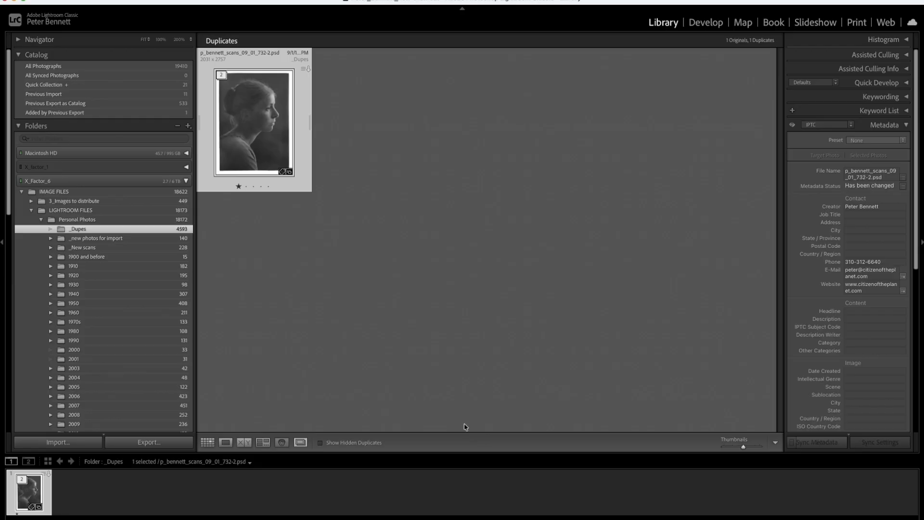
pyautogui.click(300, 442)
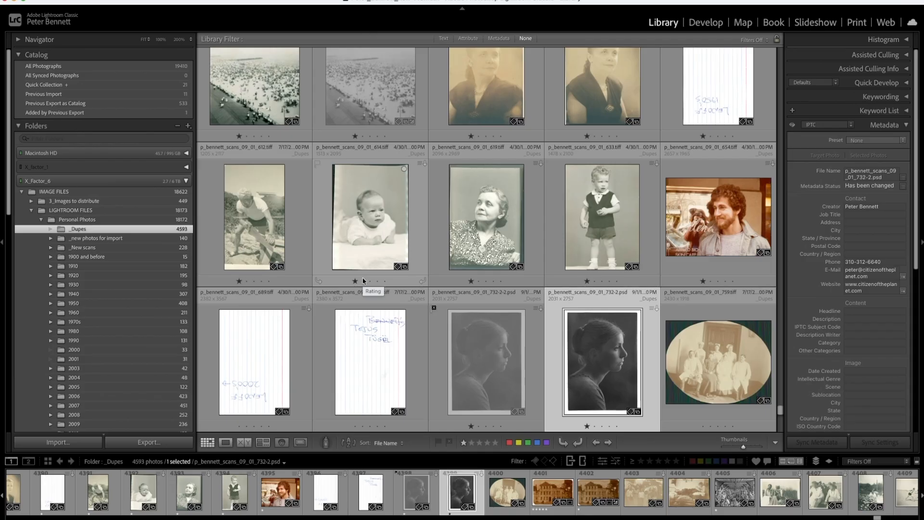
pyautogui.scroll(-5, 348, 275)
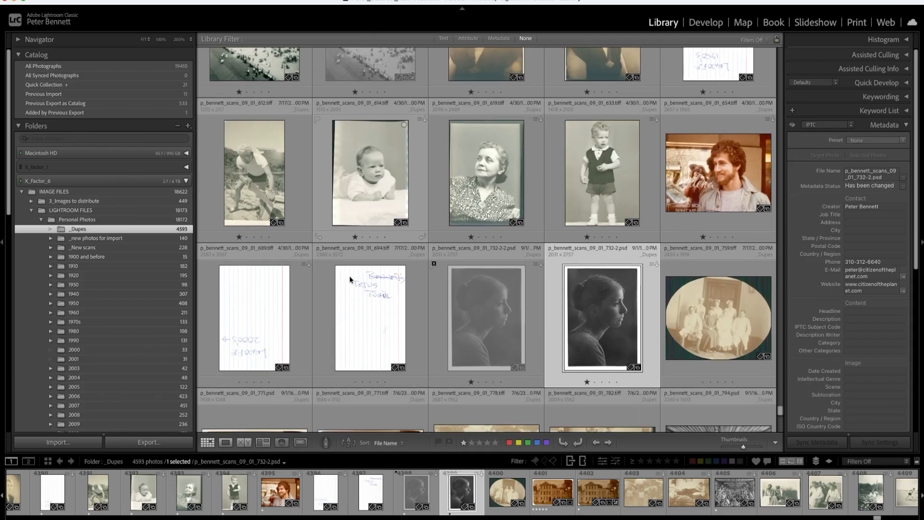